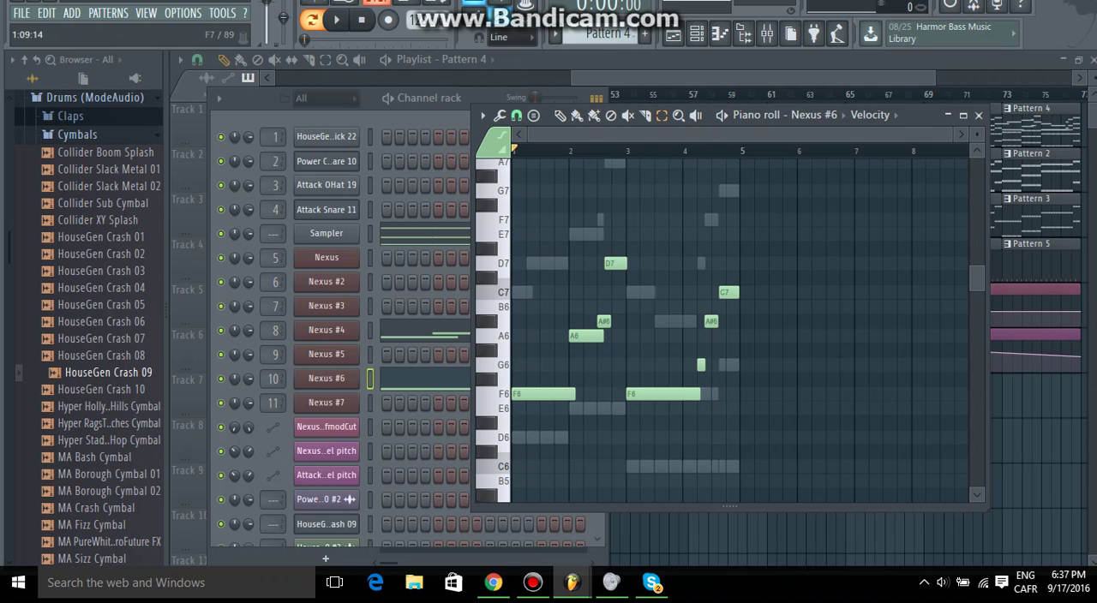
Step: Box-select the Nexus #6 melody notes F6, A6, A#6, D7 and C7 in the piano roll
drag(514, 187, 763, 328)
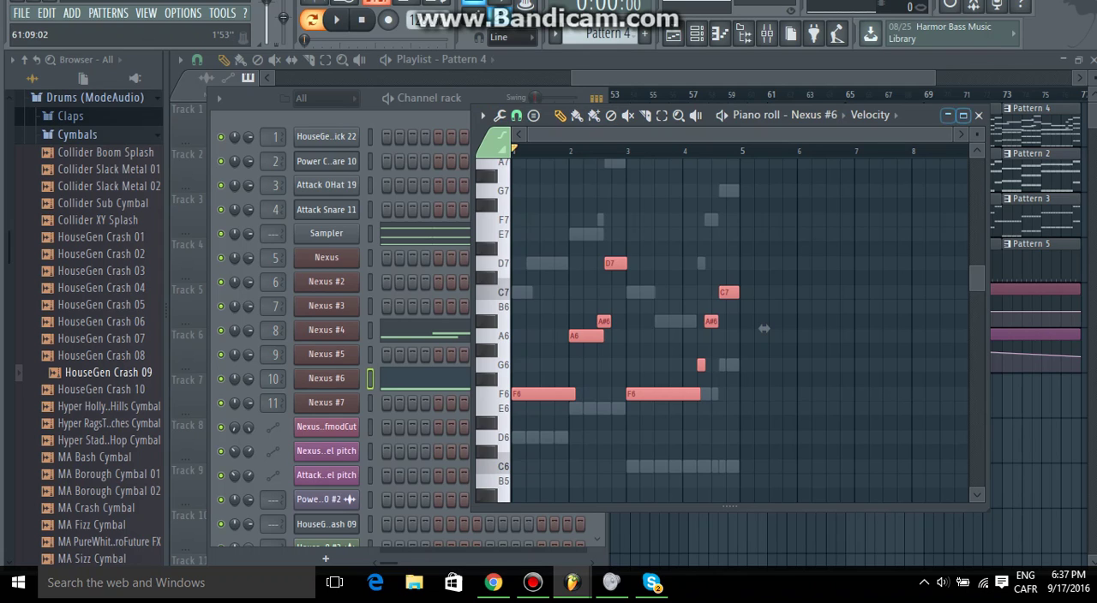
Step: Minimize the piano roll, close the channel rack with F6, and activate the Slip tool
click(947, 115)
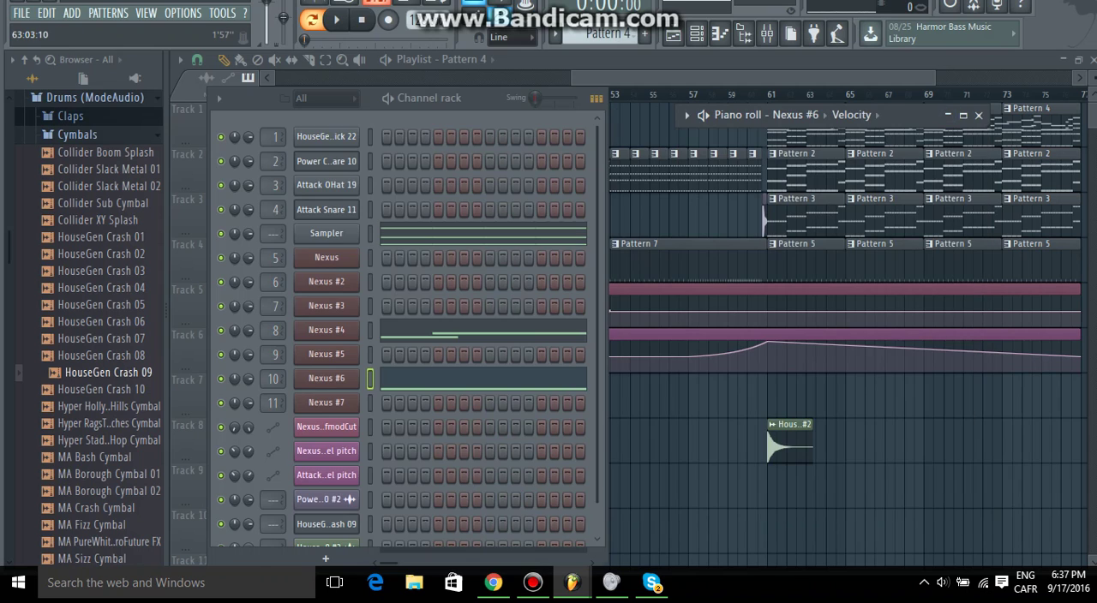
key(F6)
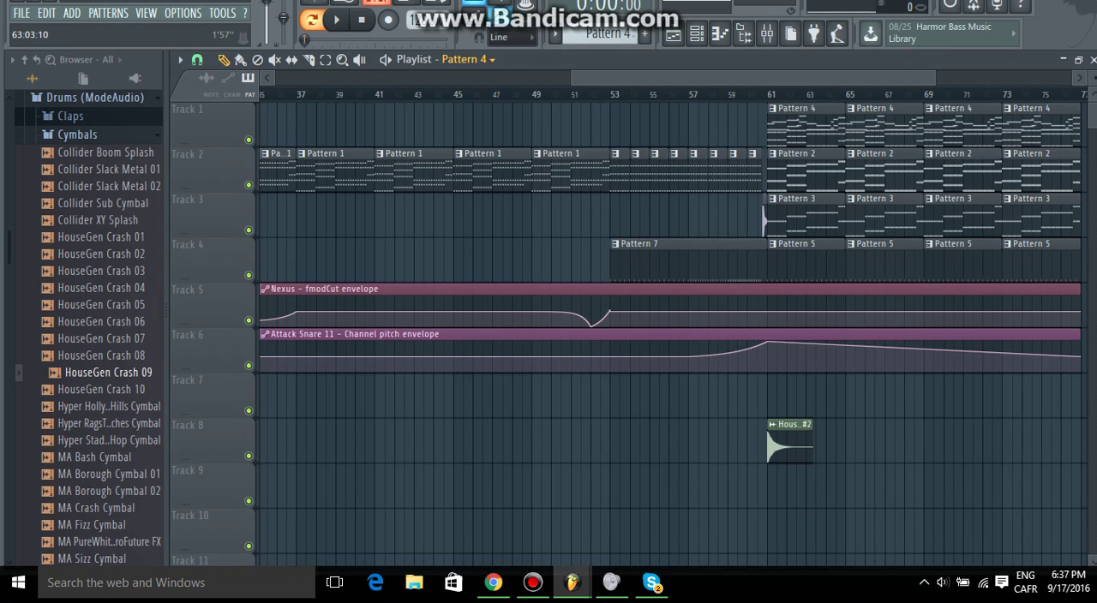
key(s)
Step: Select the Pattern 1 clip at bar 37 on Track 2, then switch to Draw
click(335, 172)
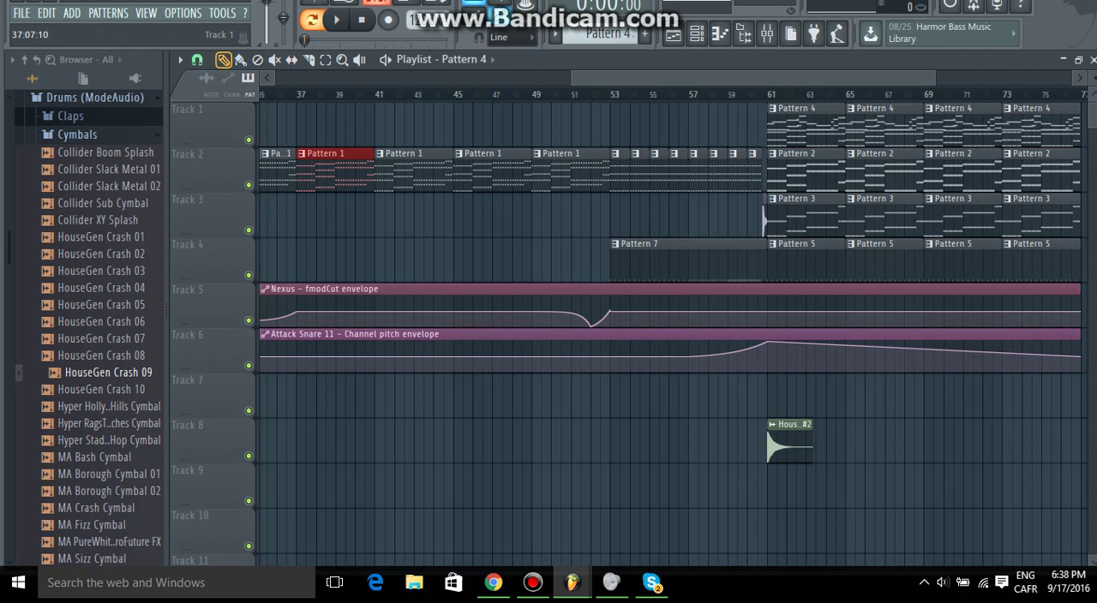
click(223, 60)
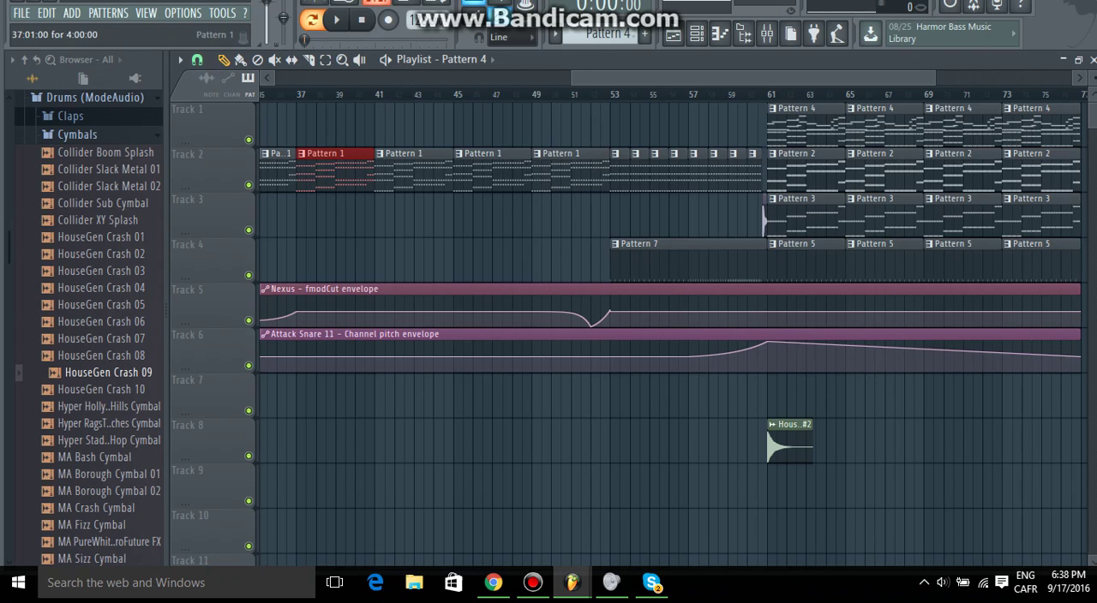